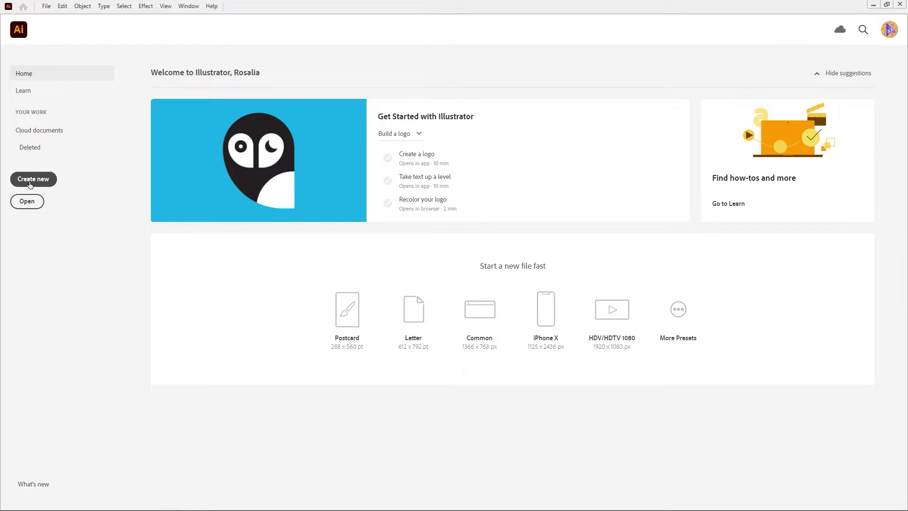
Open the New Document dialog from the Home screen, after glancing at the File menu
left_click(46, 6)
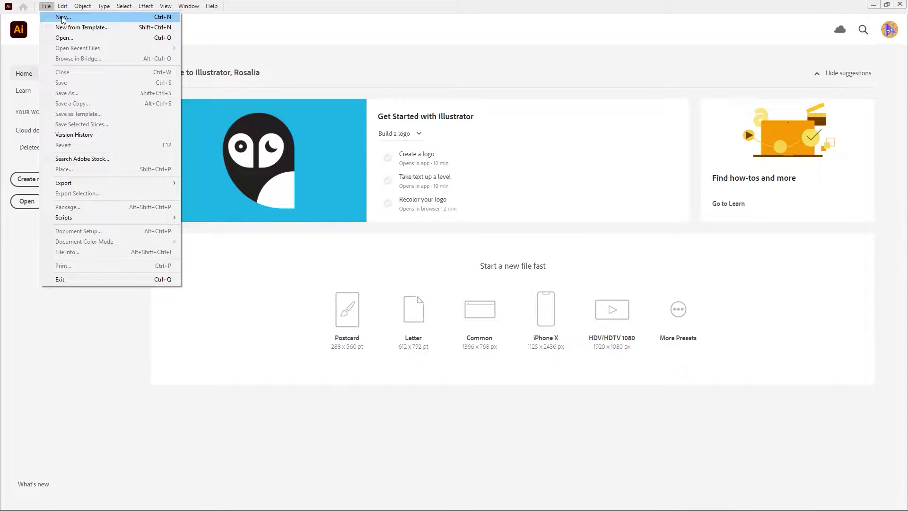
left_click(217, 315)
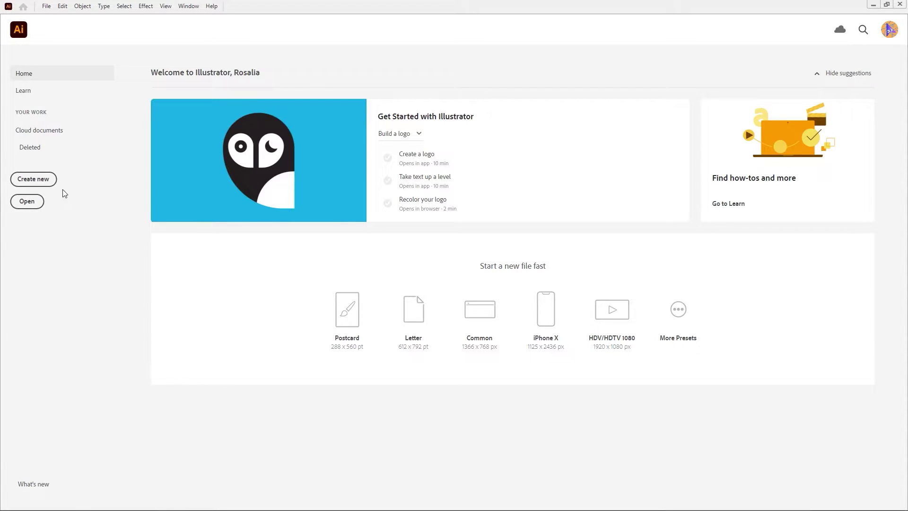
left_click(38, 181)
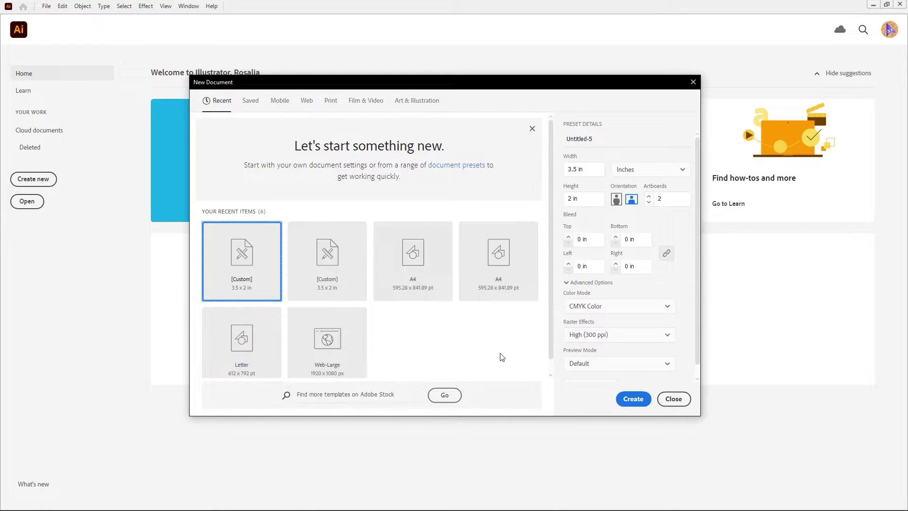
Browse the Saved and Mobile presets, picking the iPhone 8/7/6 size
left_click(250, 102)
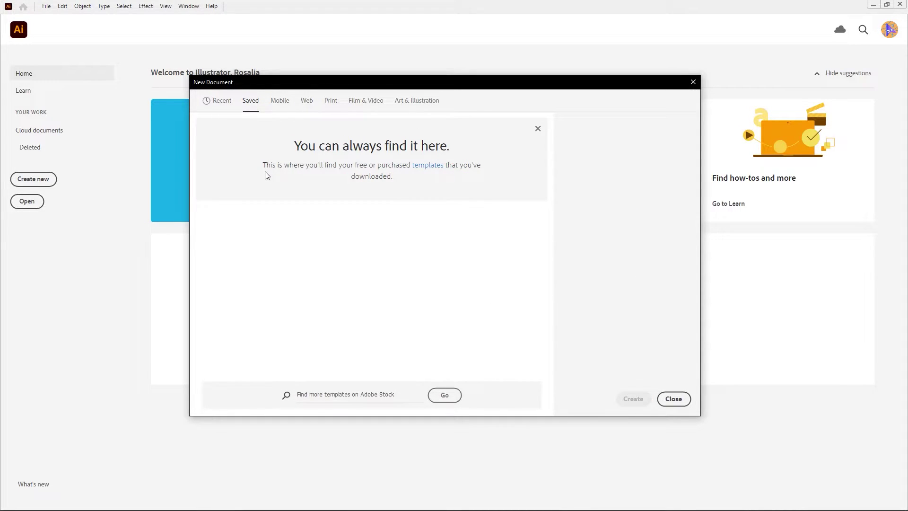
left_click(278, 102)
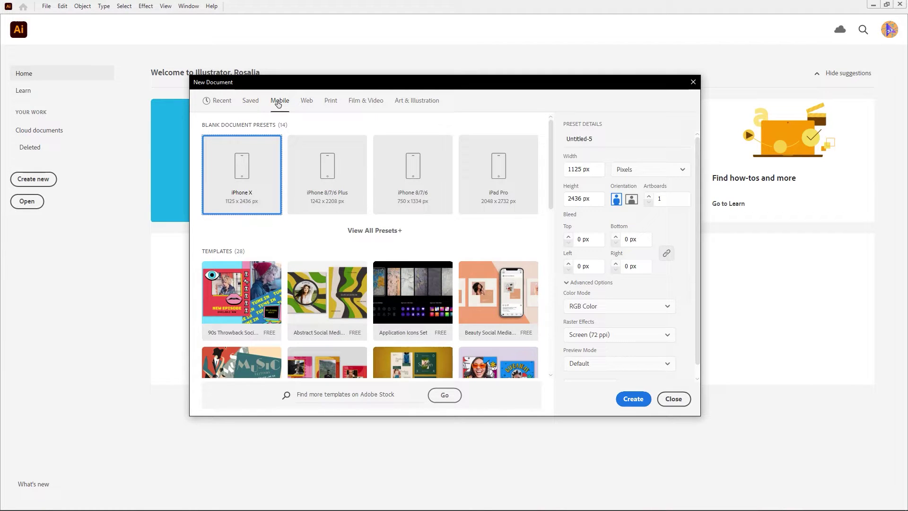
left_click(353, 234)
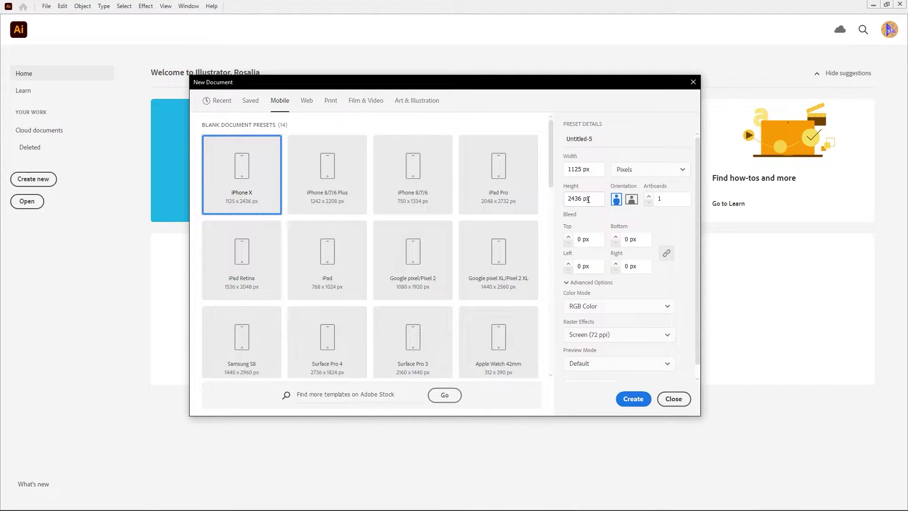
left_click(422, 169)
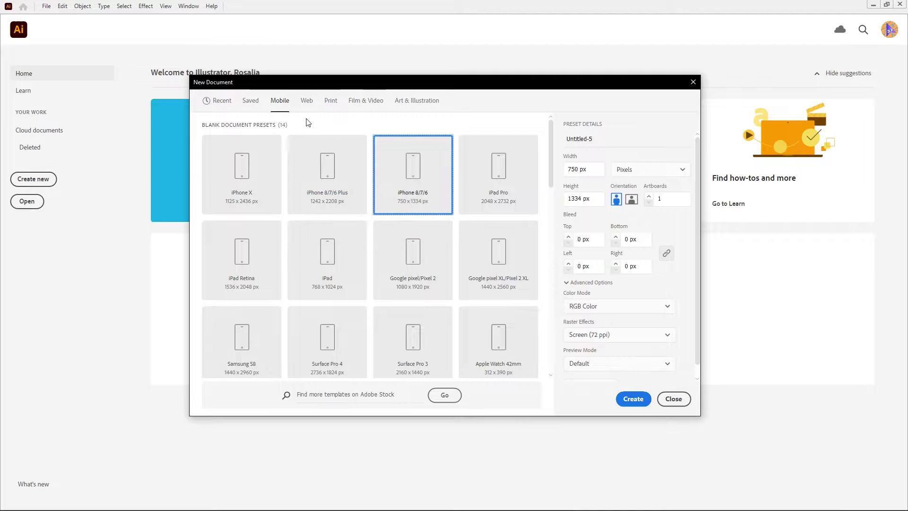
Look through the Web and Print presets and choose A4
left_click(305, 102)
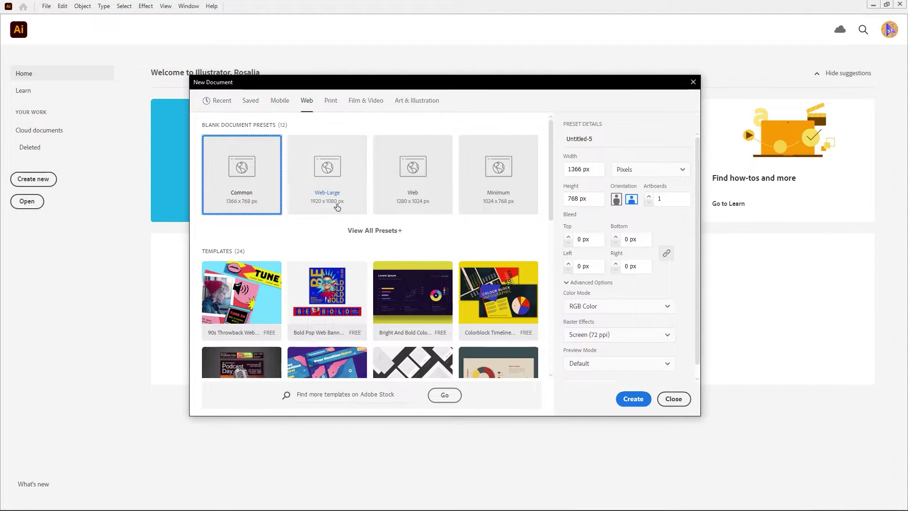
left_click(359, 229)
left_click(330, 101)
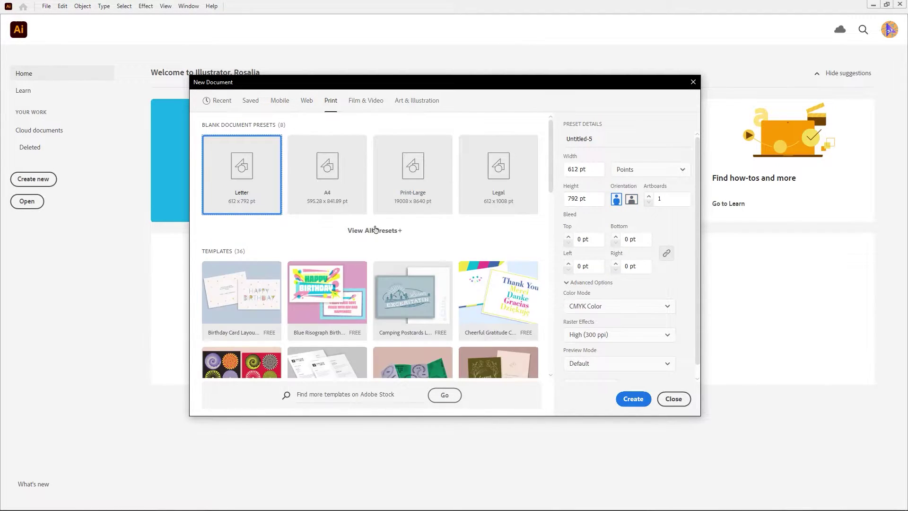
left_click(377, 230)
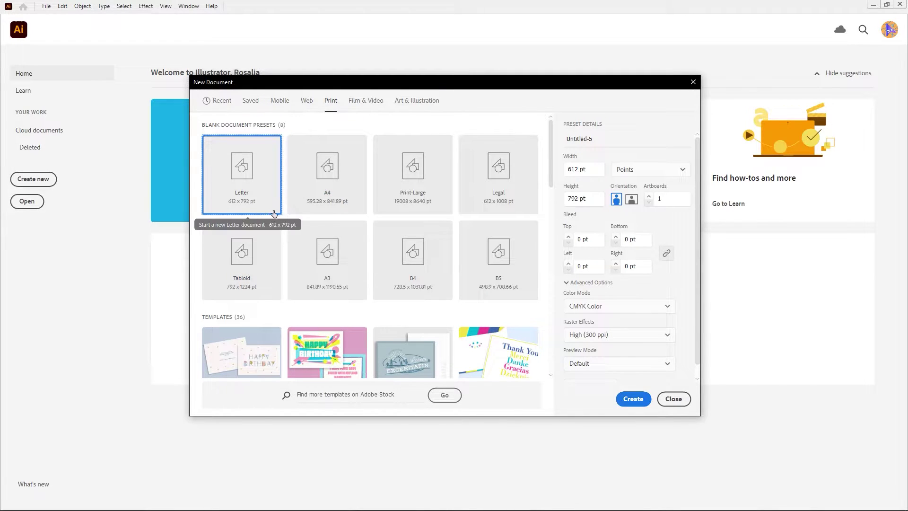
left_click(344, 205)
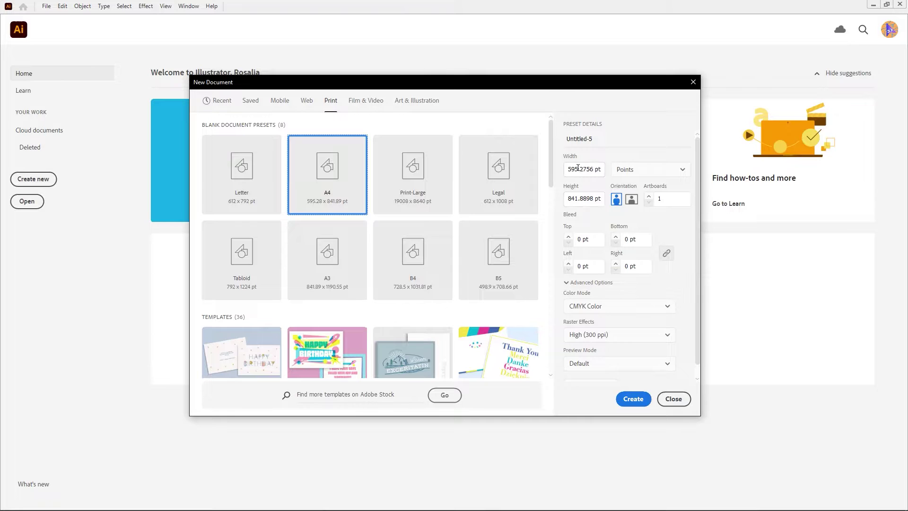
Change the A4 document's units to Millimeters so it reads 210 × 297 mm
left_click(570, 137)
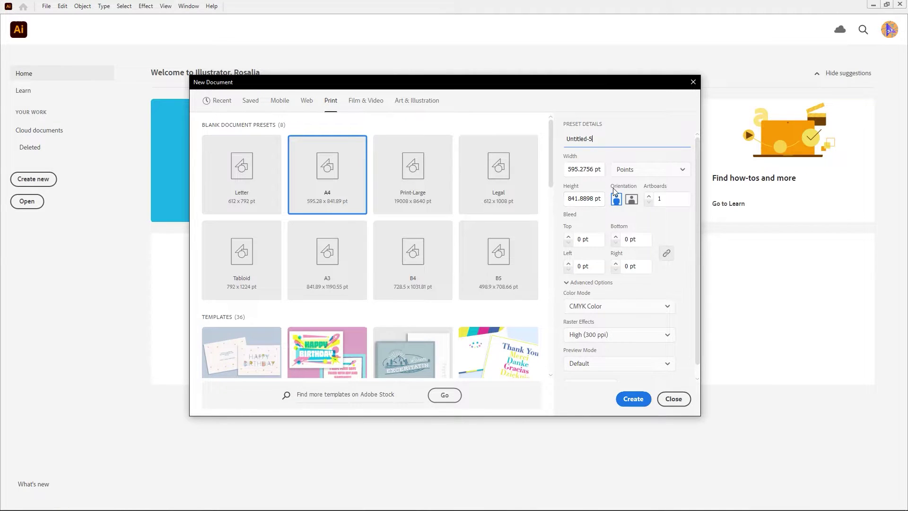
left_click(646, 173)
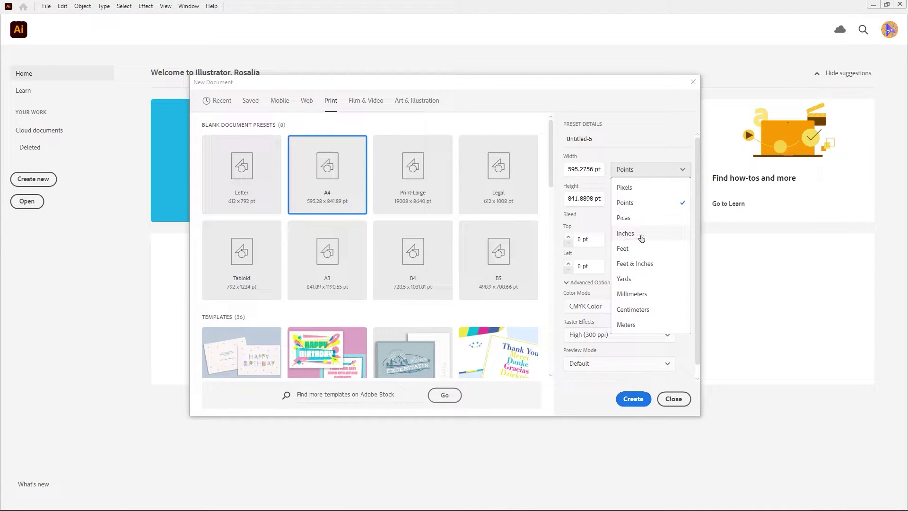
left_click(631, 294)
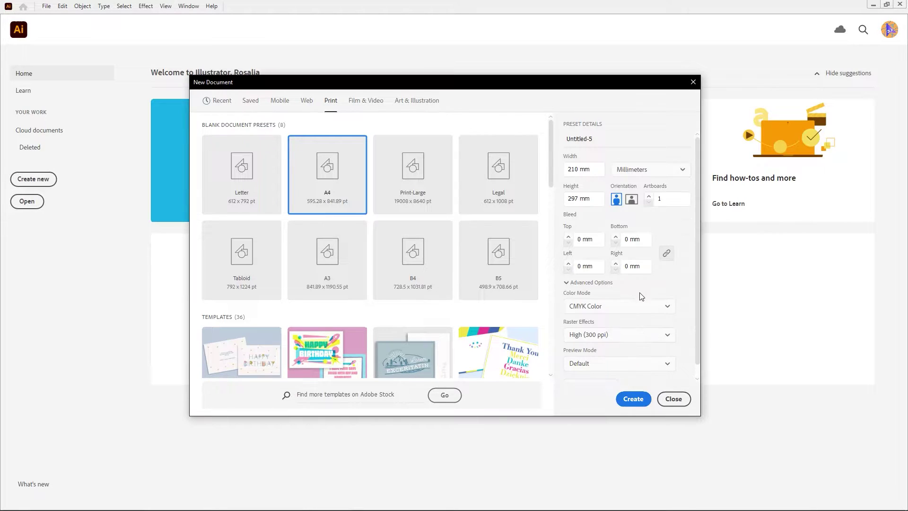
left_click(591, 169)
Search Chrome for 'business card standard size'
mouse_move(454, 500)
left_click(128, 501)
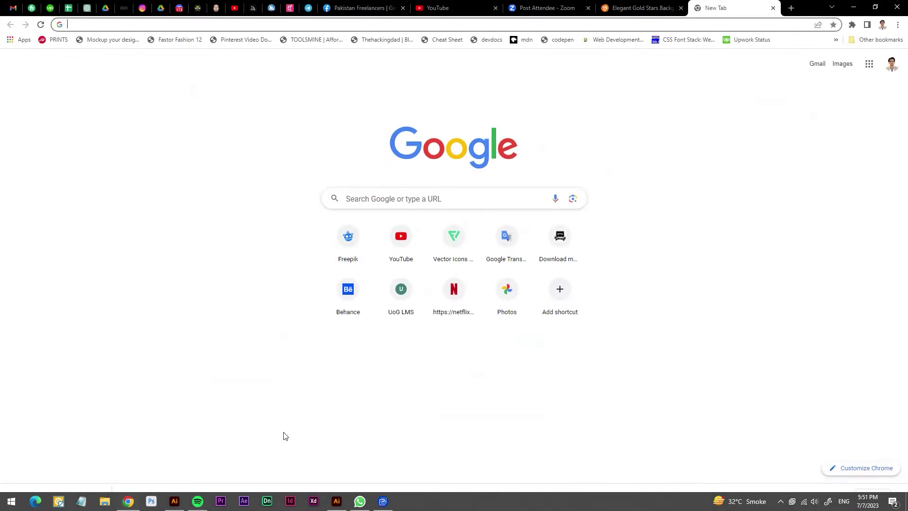
left_click(294, 25)
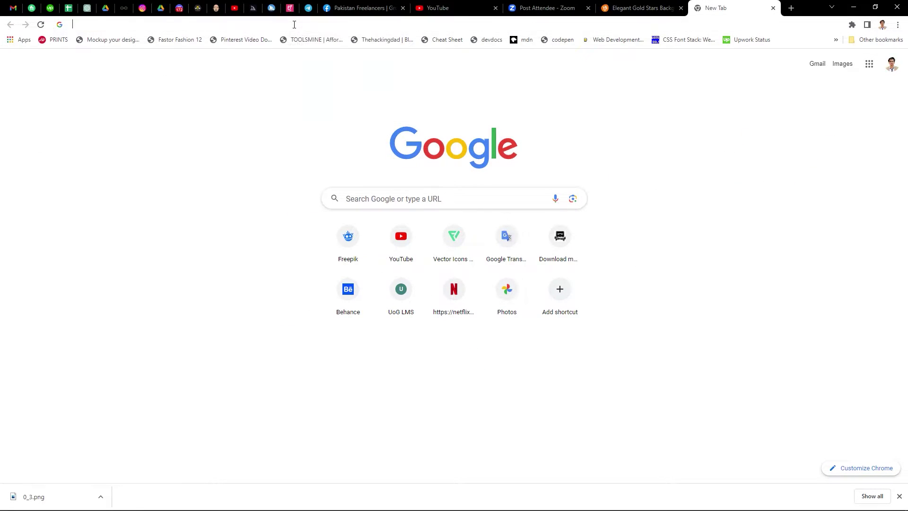
type("bus")
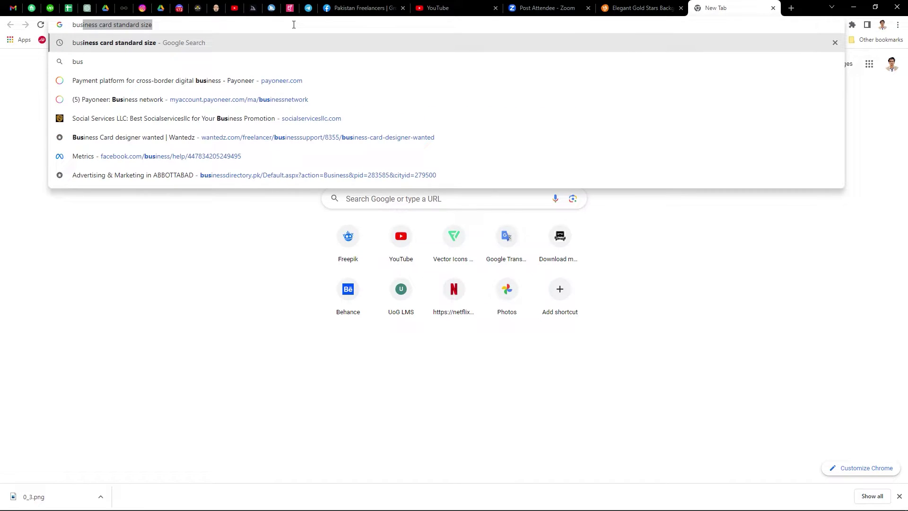
key("Return")
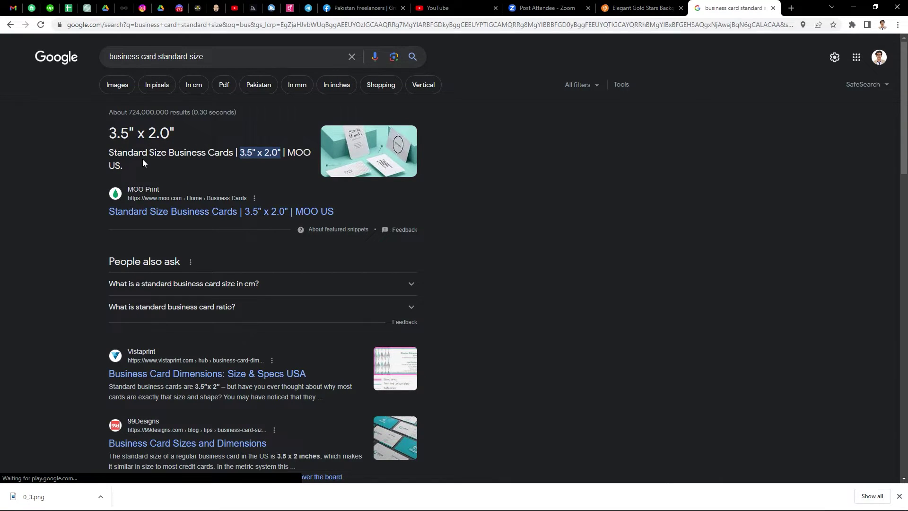
Highlight the 3.5" × 2.0" answer and its width and height values
left_click_drag(109, 134, 168, 134)
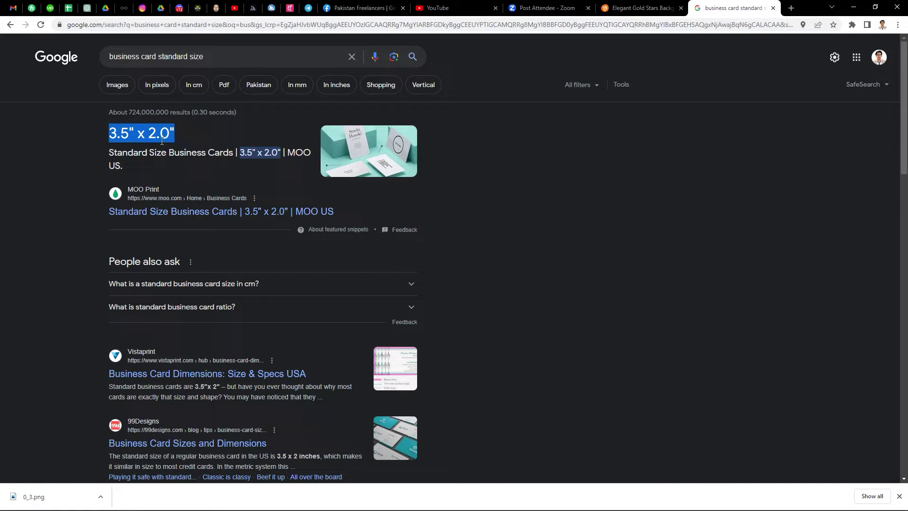
left_click_drag(126, 133, 107, 136)
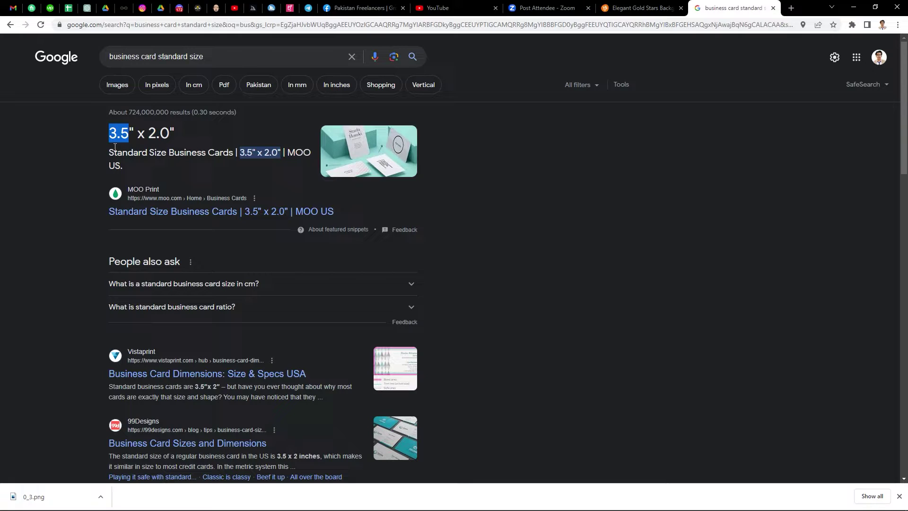
left_click_drag(148, 135, 170, 135)
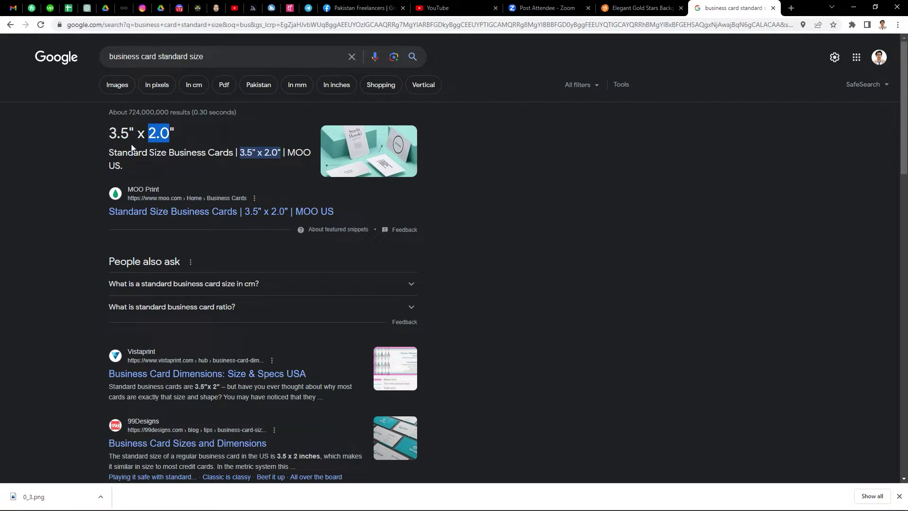
left_click_drag(110, 136, 174, 136)
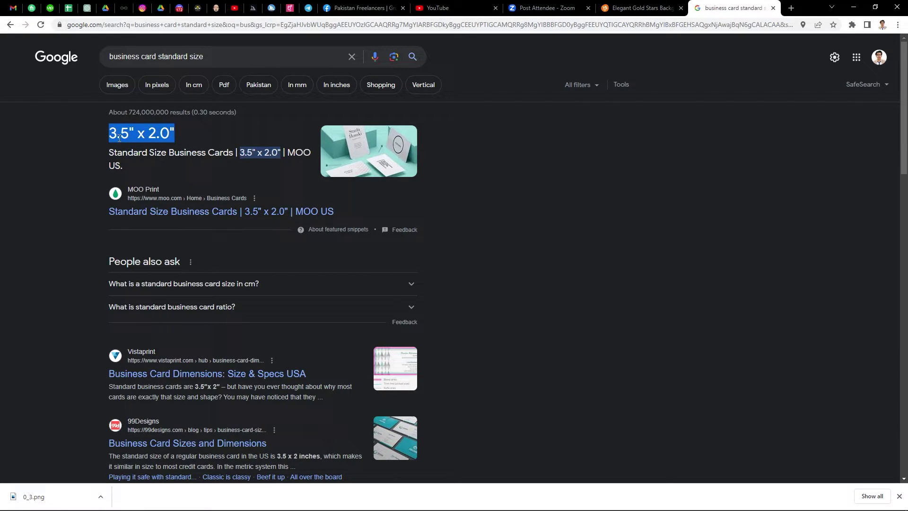
left_click(158, 139)
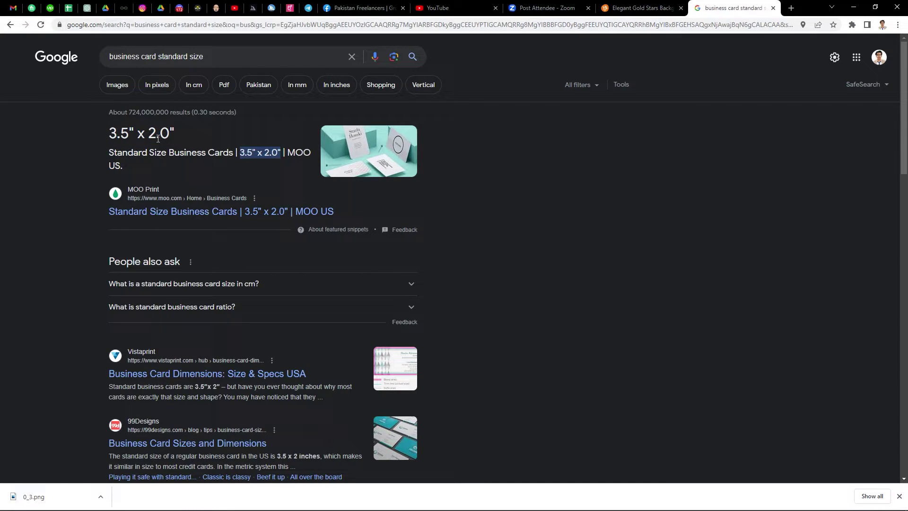
Look up the card size in pixels (1050 × 600), then return to Illustrator
left_click(223, 60)
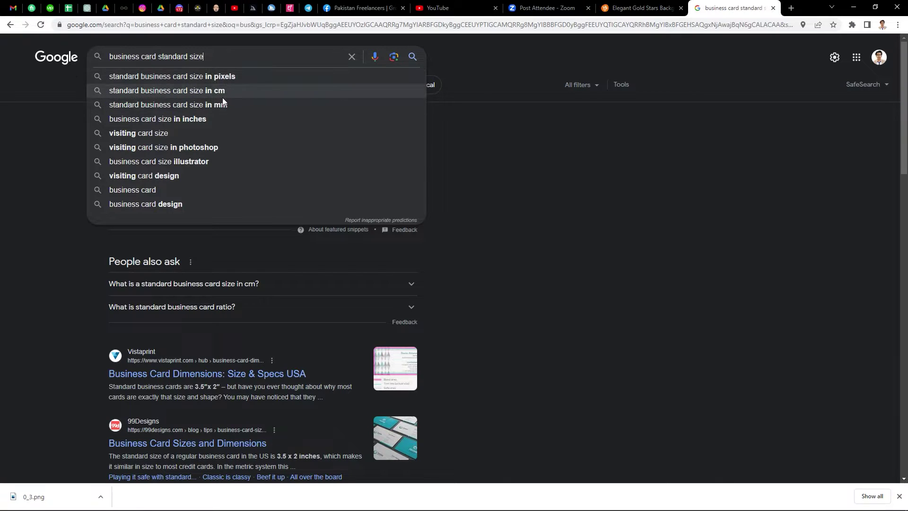
left_click(219, 77)
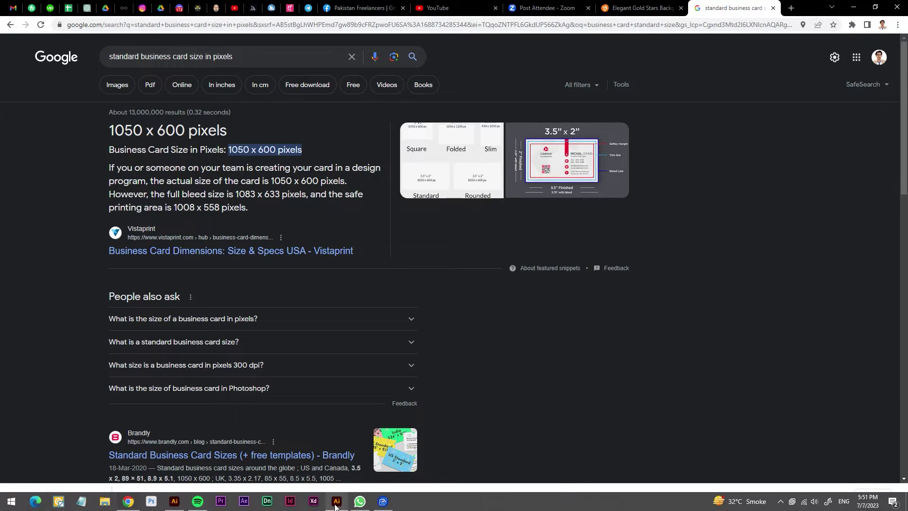
left_click(337, 506)
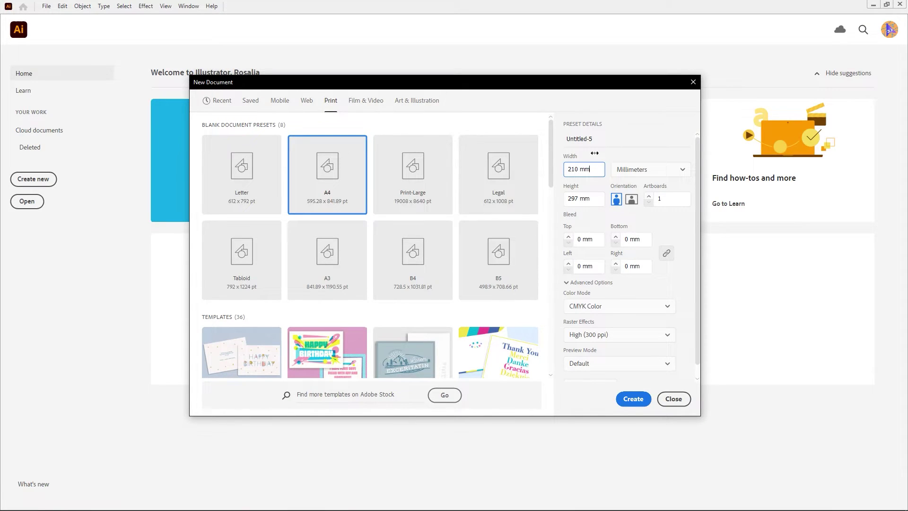
Switch units to Inches and set Width 3.5 and Height 2
left_click(628, 172)
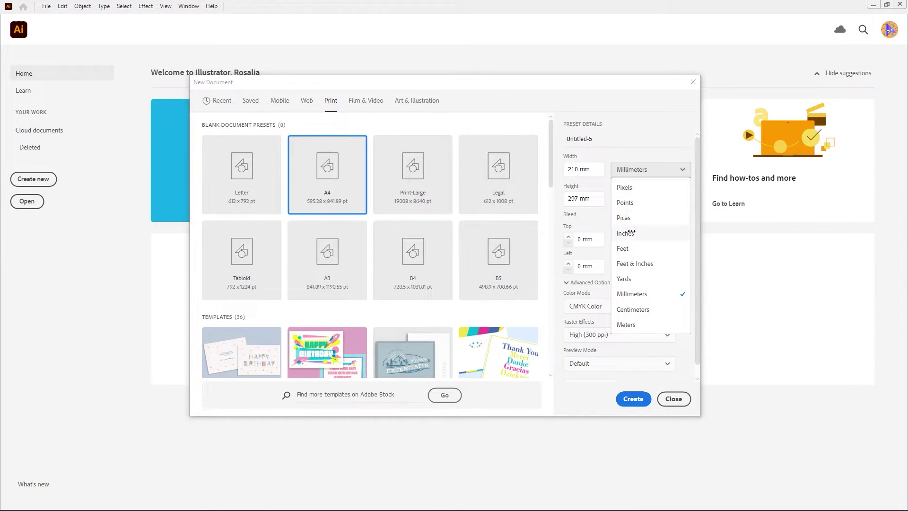
left_click(632, 235)
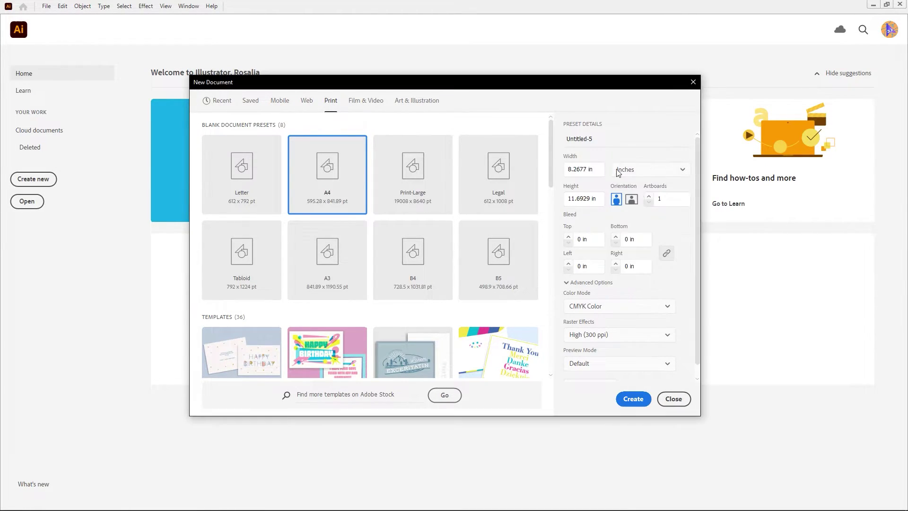
left_click(587, 167)
key("ctrl+a")
type("3.5")
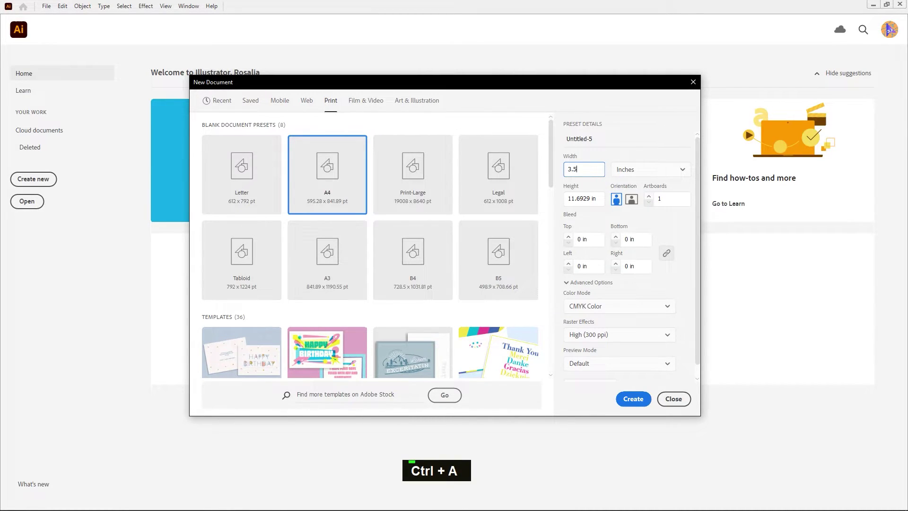
left_click(597, 201)
key("ctrl+a")
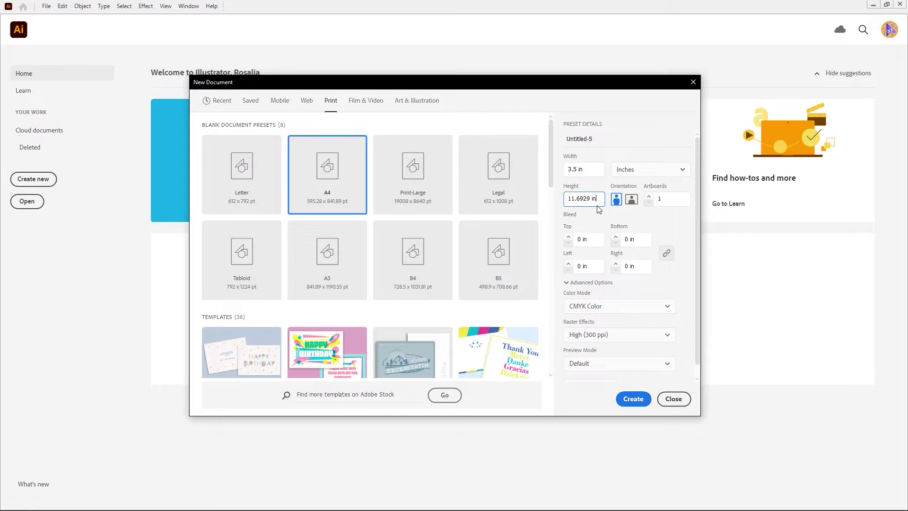
type("2")
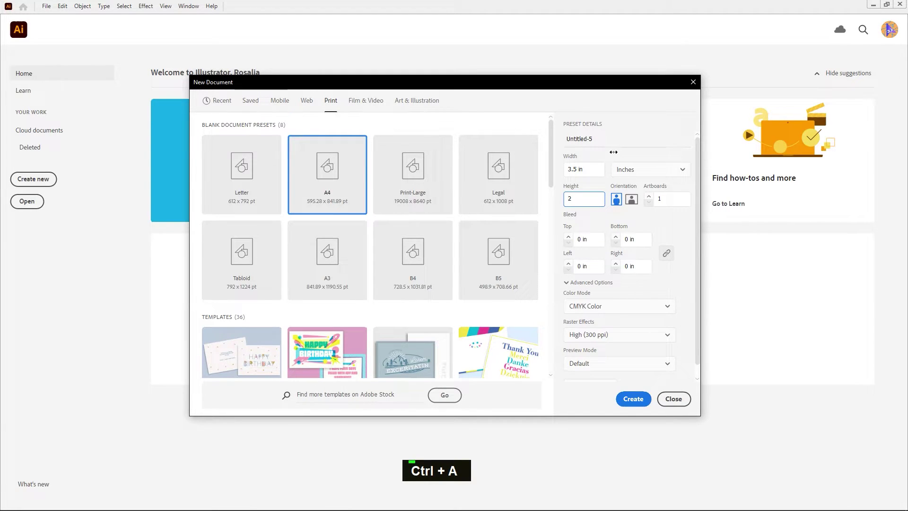
Check the size in Pixels (252 × 144), then switch back to Inches
left_click(632, 173)
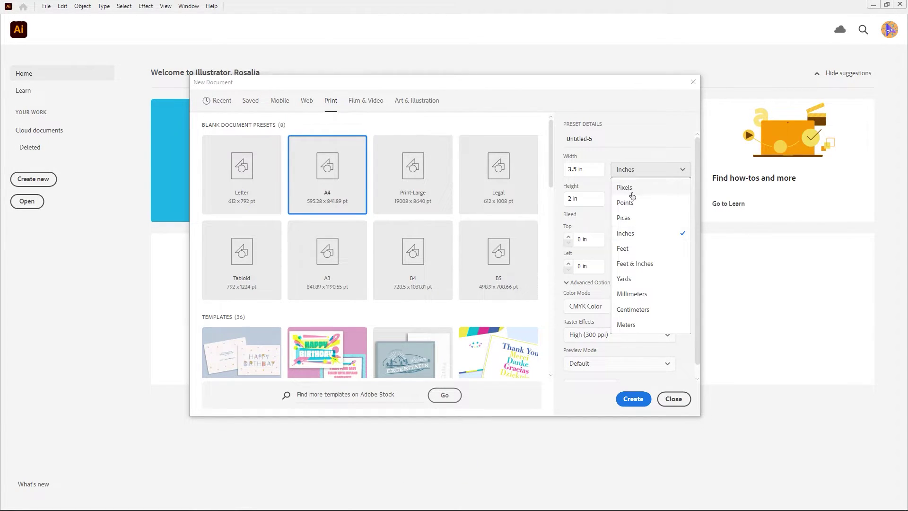
left_click(628, 191)
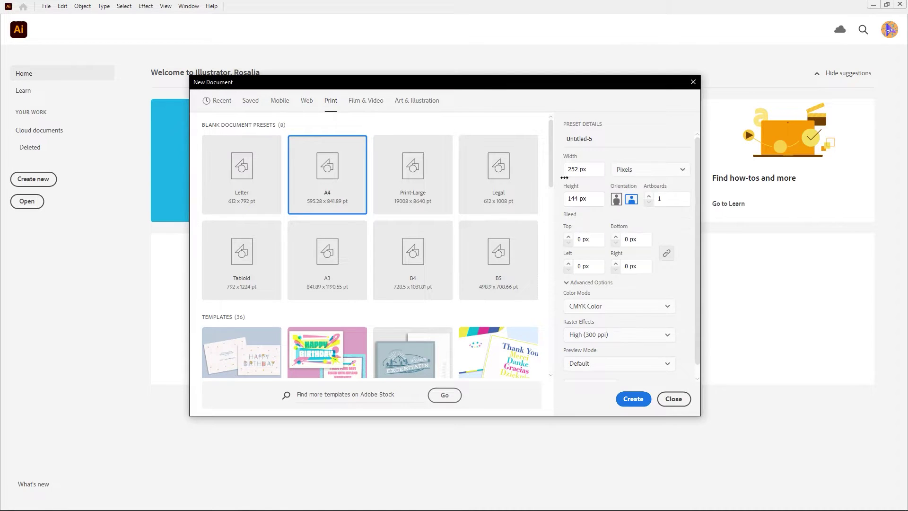
left_click(592, 169)
left_click(577, 203)
left_click(624, 168)
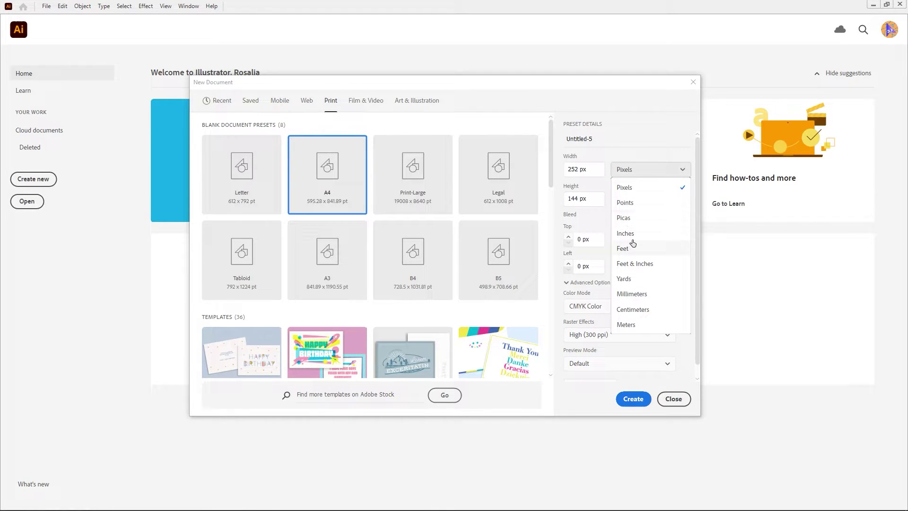
left_click(632, 234)
left_click(594, 168)
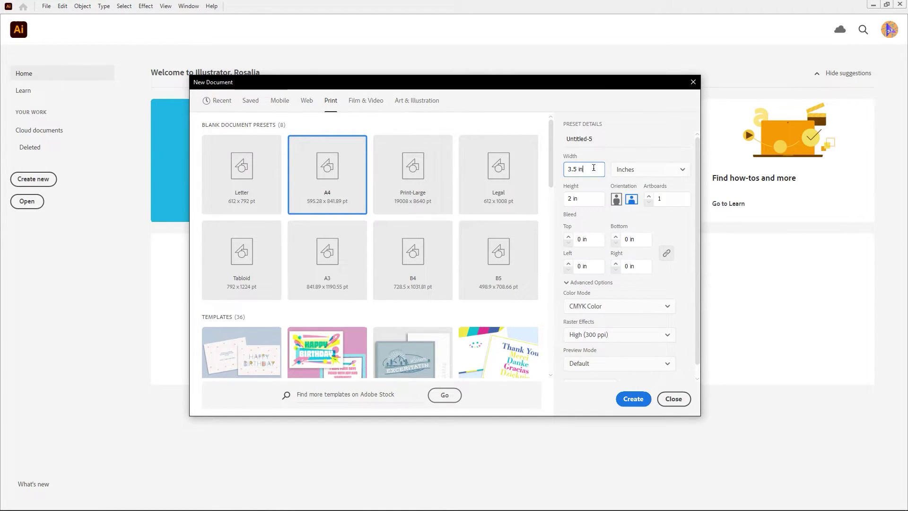
left_click(601, 218)
left_click(616, 200)
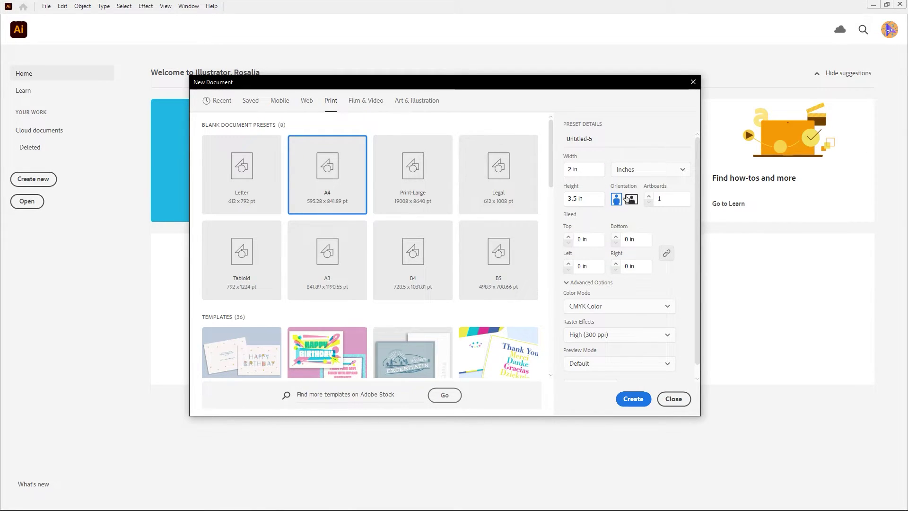
left_click(631, 200)
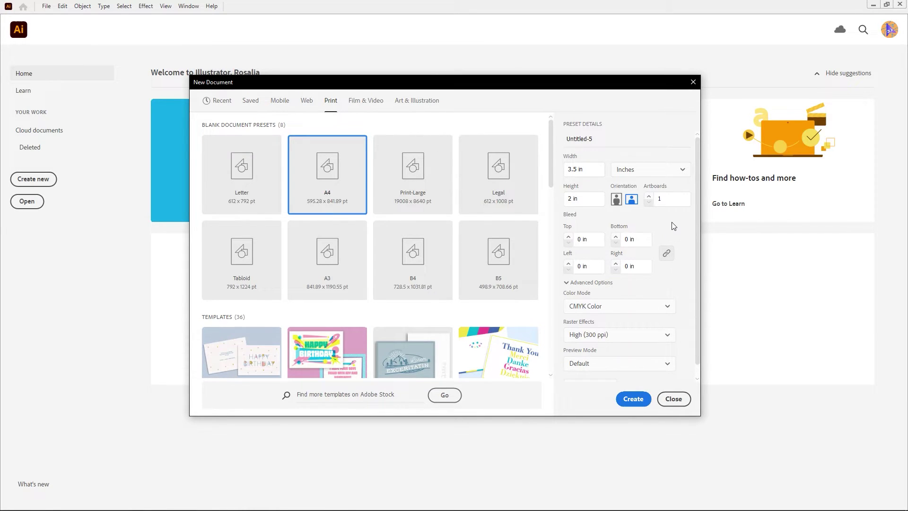
left_click(589, 169)
Create the 3.5 × 2 in landscape document, then start another with Ctrl+N
left_click(633, 399)
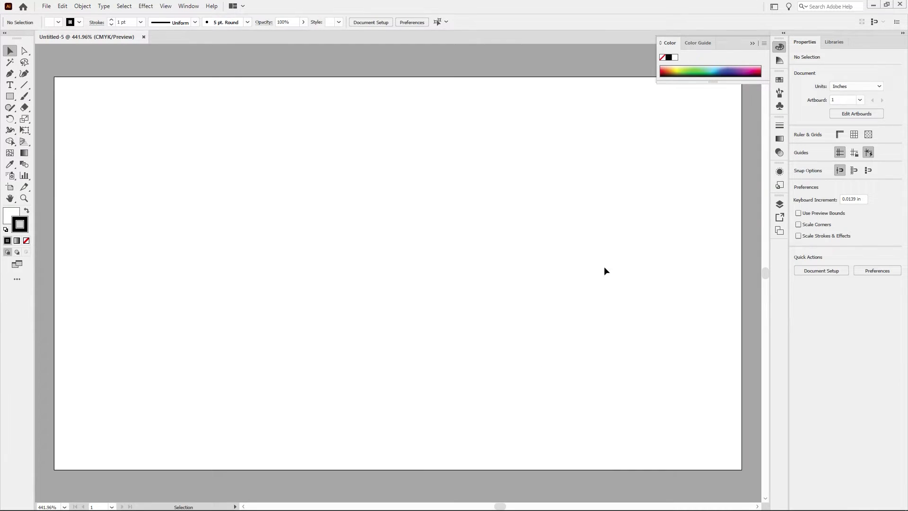
key("ctrl+space")
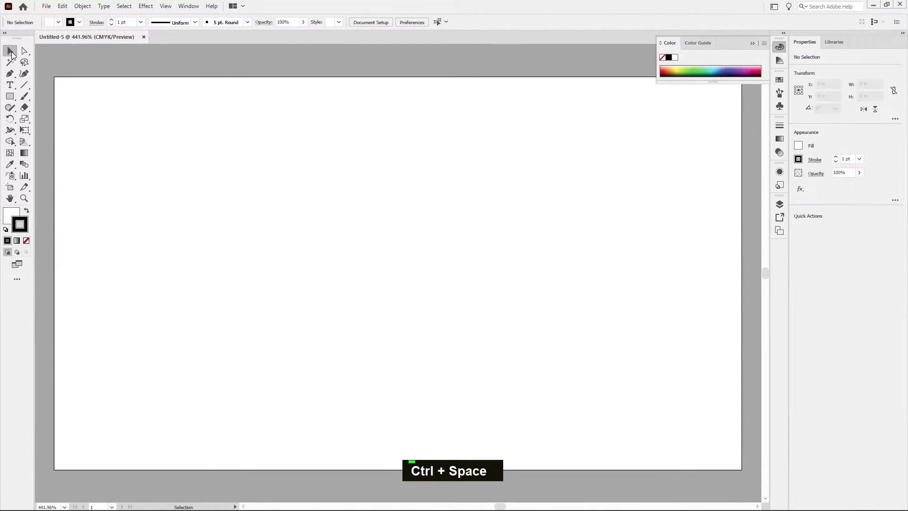
key("ctrl+n")
key("Escape")
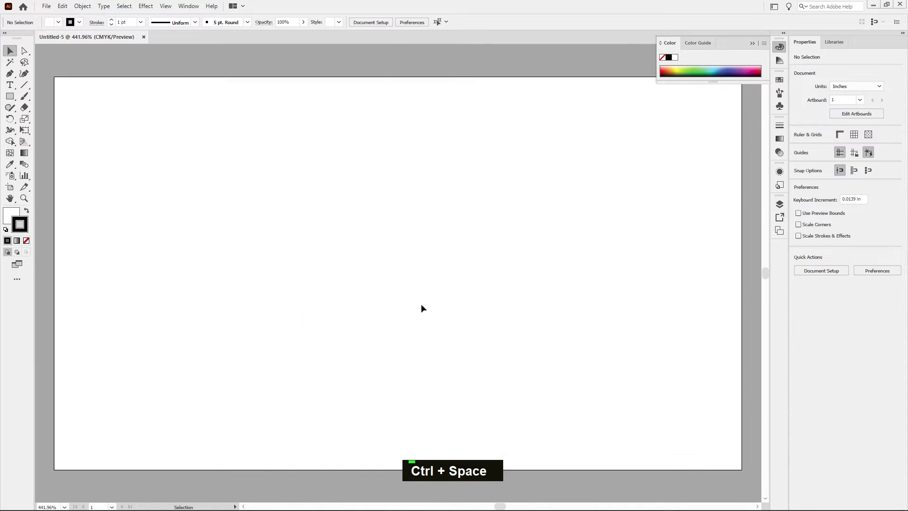
key("ctrl+n")
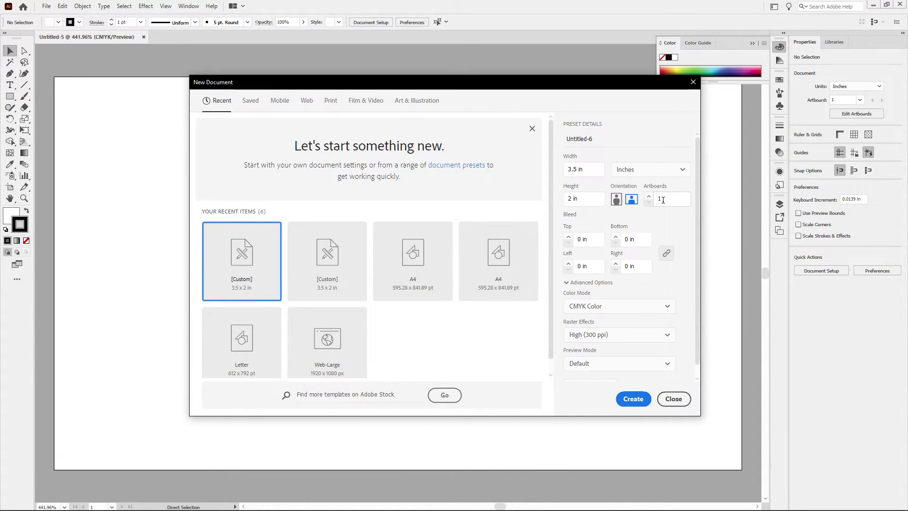
Create Untitled-6 at 3.5 × 2 in with 2 artboards
left_click(662, 200)
left_click(648, 195)
left_click(633, 400)
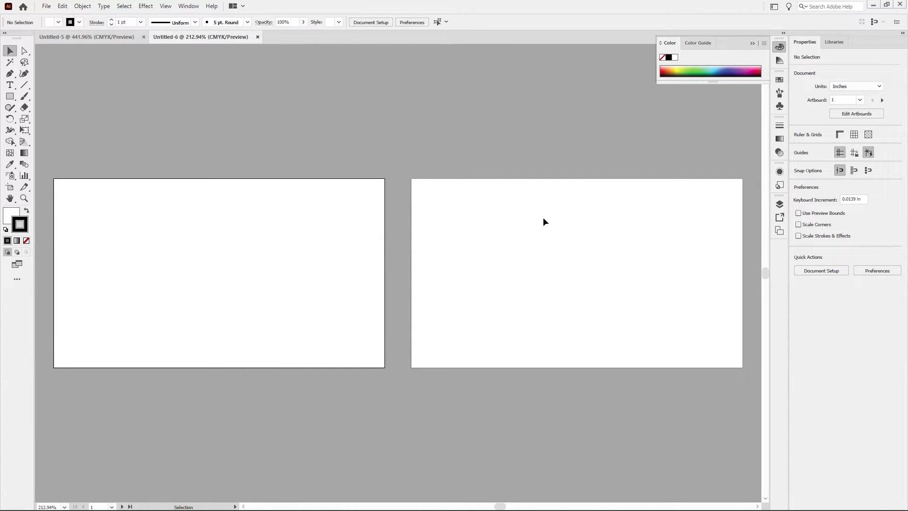
left_click(542, 218)
left_click(290, 217)
left_click(585, 276)
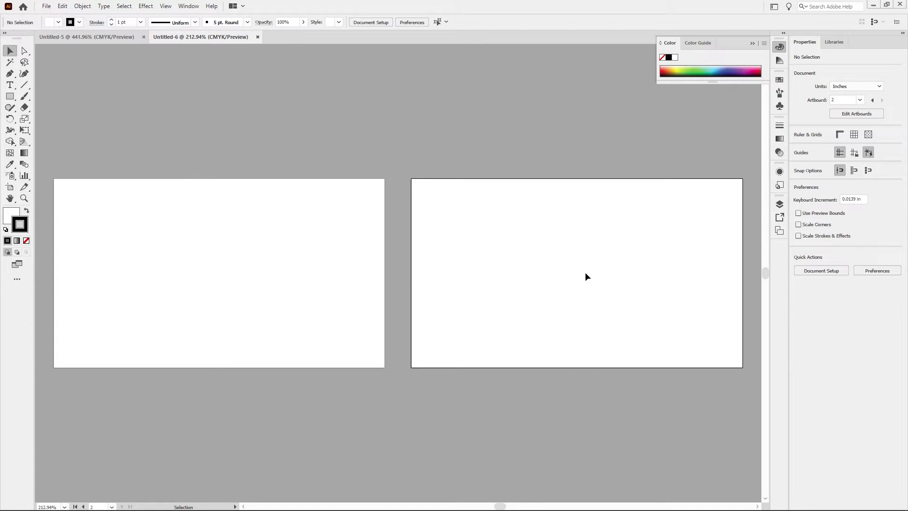
left_click(222, 257)
left_click(464, 253)
left_click(301, 247)
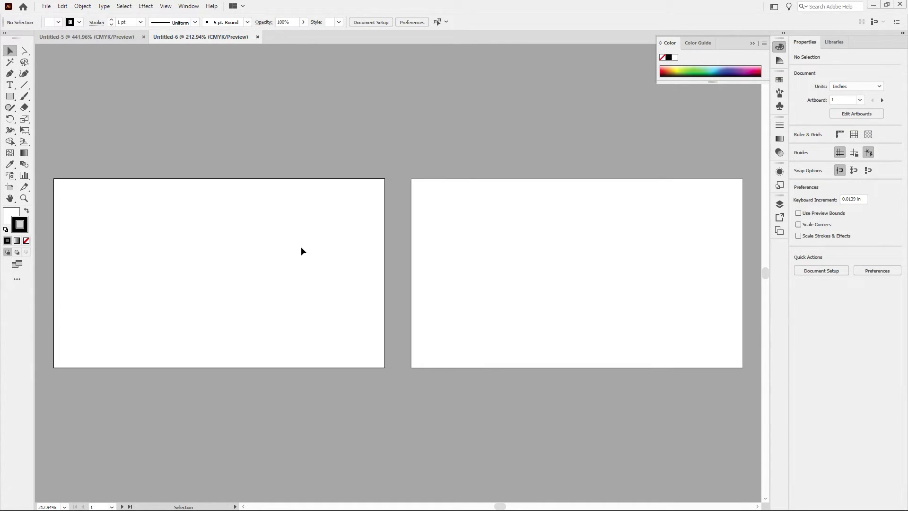
left_click(509, 253)
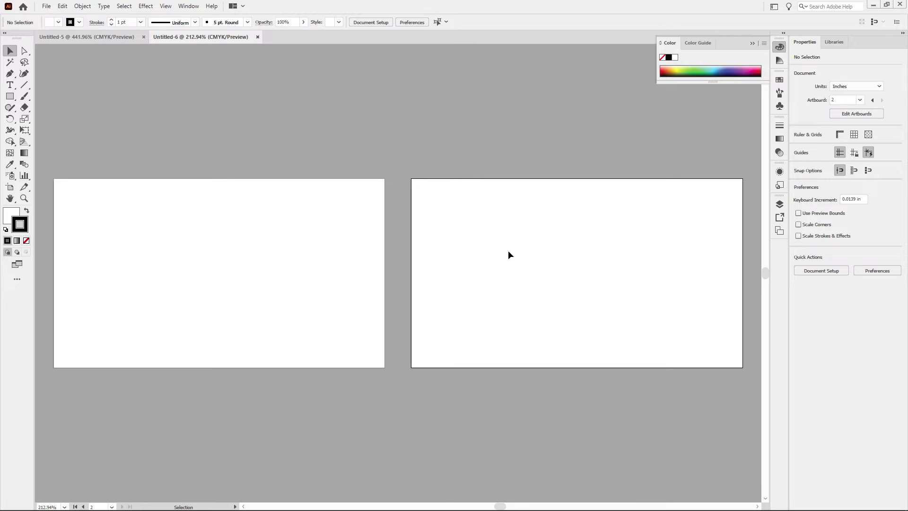
left_click(223, 245)
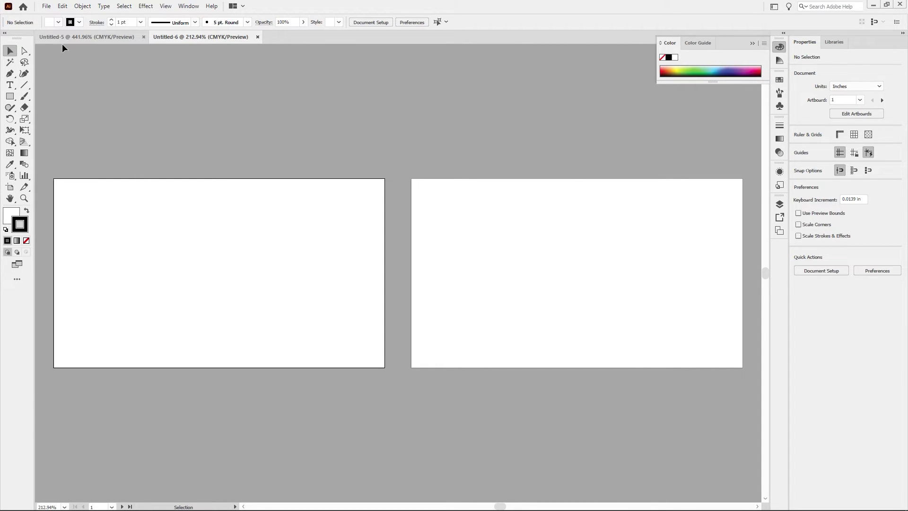
Close Untitled-6 and start zooming out on the Untitled-5 card
left_click(257, 37)
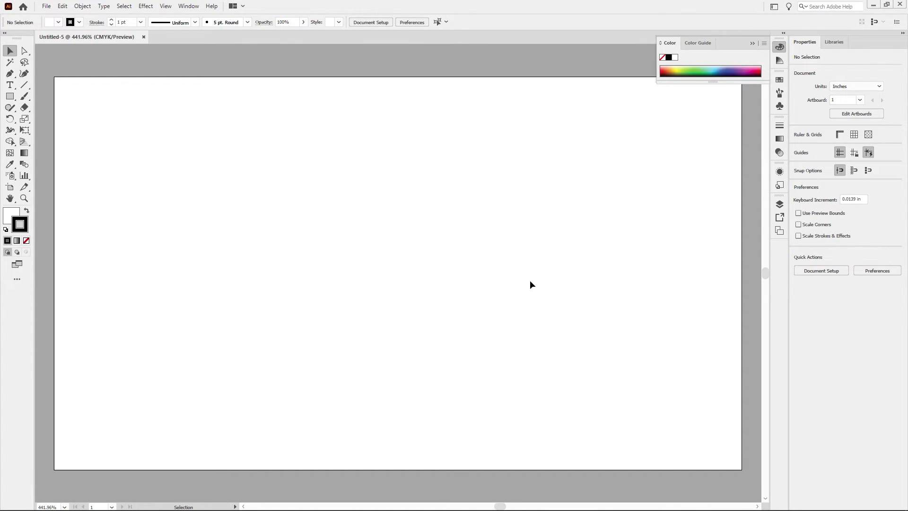
key("ctrl+space")
left_click_drag(482, 304, 367, 282)
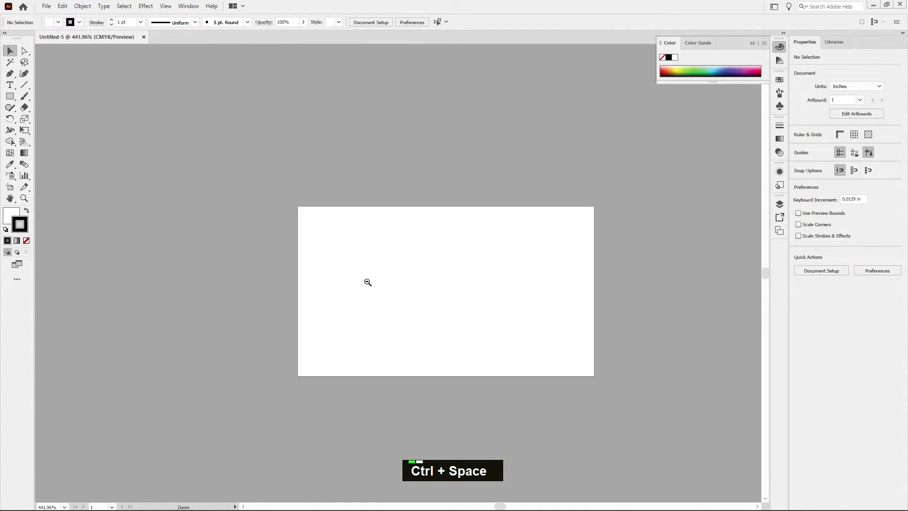
left_click_drag(527, 363, 464, 314)
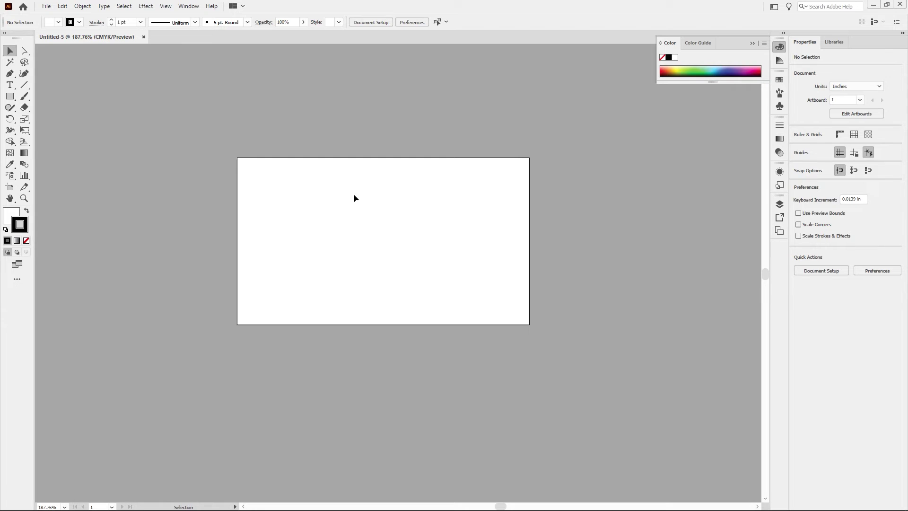
Zoom fully out and back in to frame the card with pasteboard around it
key("ctrl+space")
left_click_drag(502, 243, 409, 215)
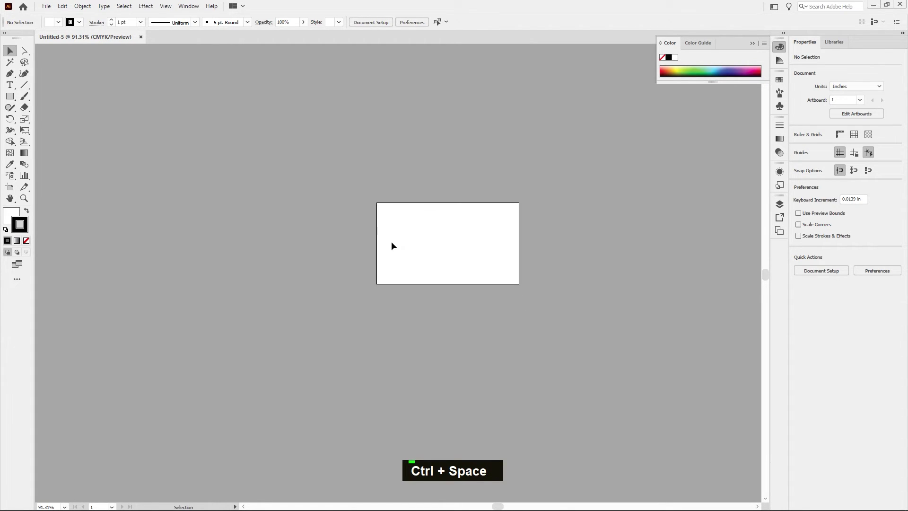
left_click_drag(571, 278, 316, 274)
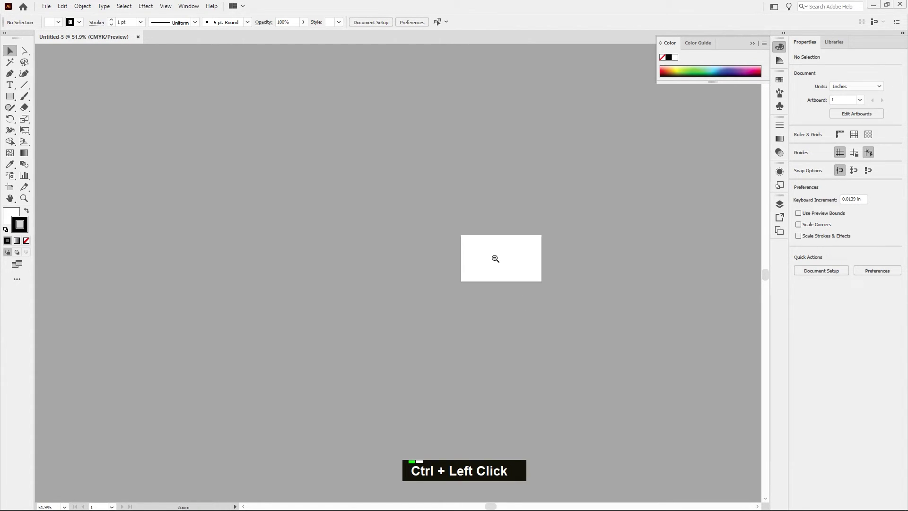
left_click(315, 274)
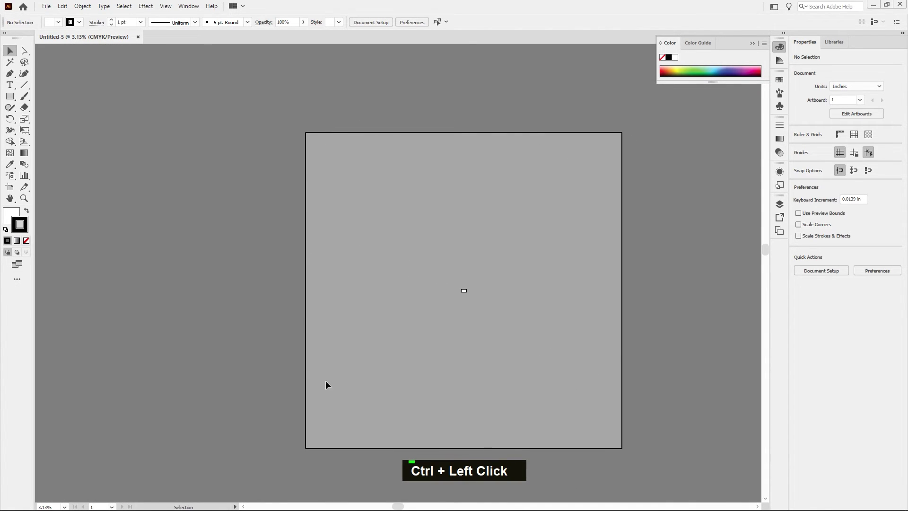
left_click_drag(463, 291, 574, 300)
mouse_move(490, 241)
left_mouse_down()
mouse_move(679, 326)
mouse_move(426, 307)
left_mouse_up()
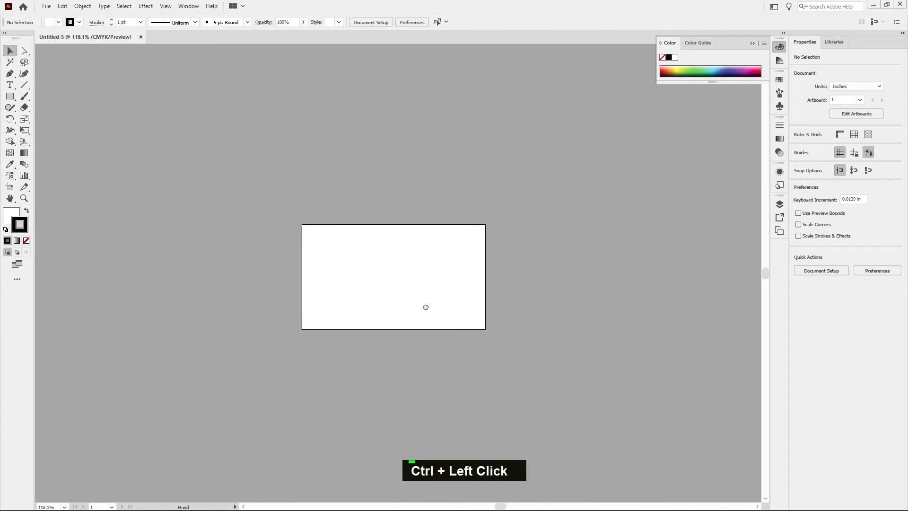
scroll(425, 307, "up", 2)
Draw a square with black fill and no stroke on the card
key("m")
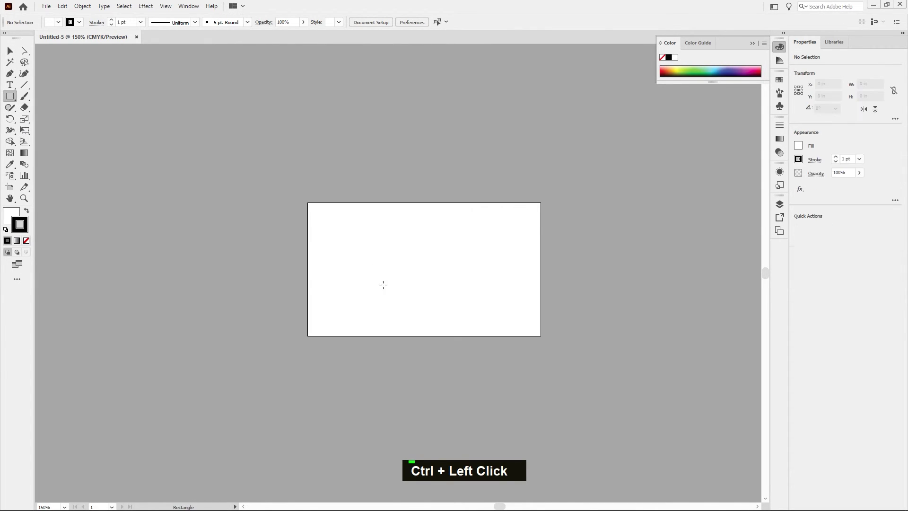
left_click_drag(356, 238, 424, 307)
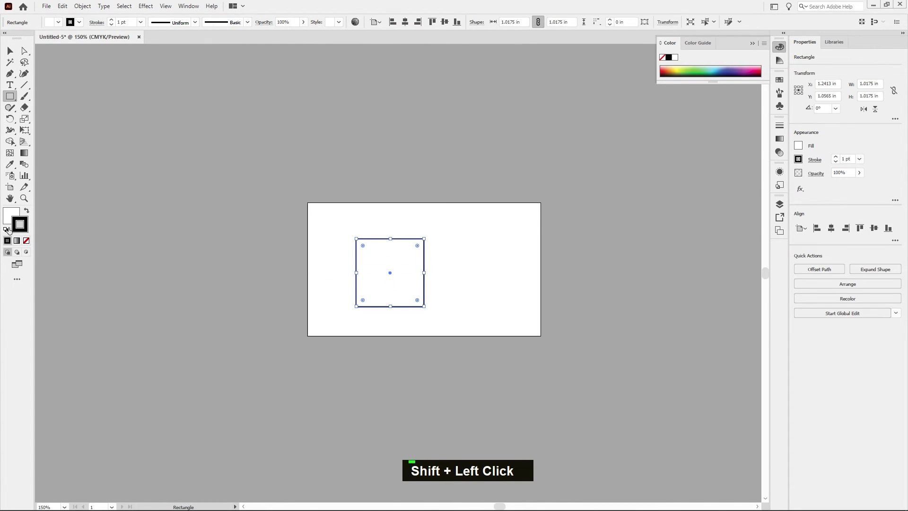
left_click(26, 211)
key("v")
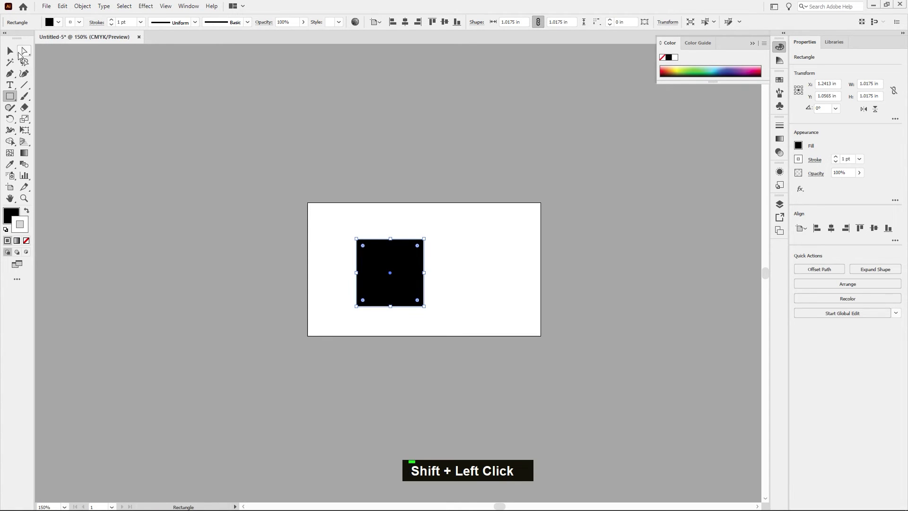
left_click(26, 240)
left_click(231, 329)
Move the square onto the pasteboard above and left of the card
mouse_move(408, 246)
left_mouse_down()
mouse_move(453, 256)
mouse_move(436, 256)
left_mouse_up()
left_click(322, 237)
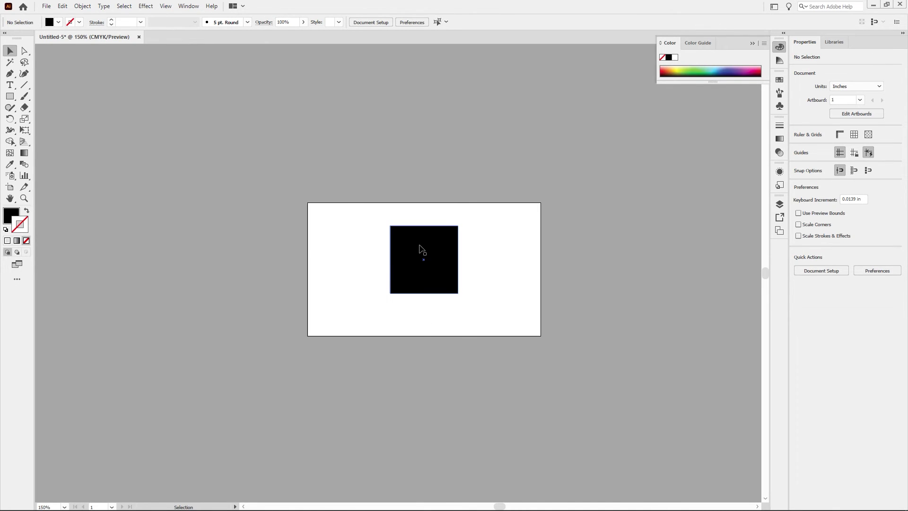
mouse_move(420, 262)
left_mouse_down()
mouse_move(467, 78)
mouse_move(439, 96)
mouse_move(148, 135)
left_mouse_up()
left_click(629, 211)
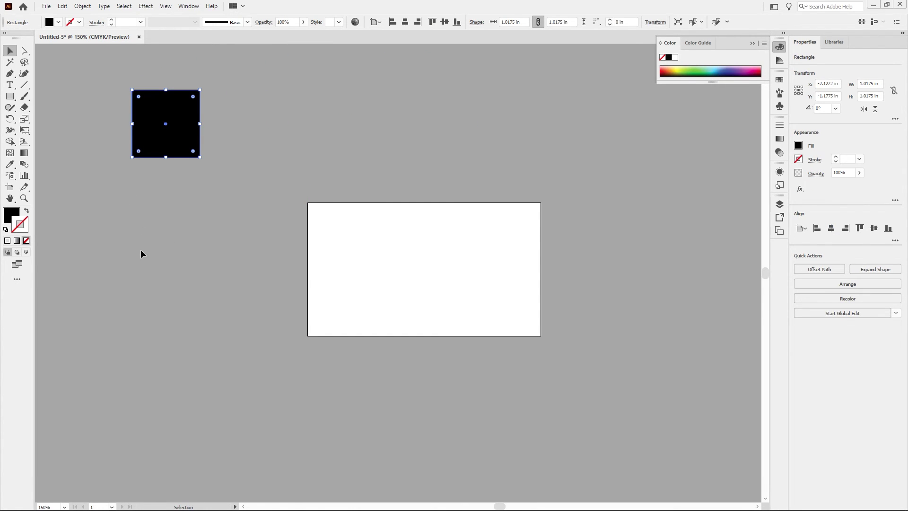
left_click(151, 218)
left_click(147, 124)
left_click(80, 148)
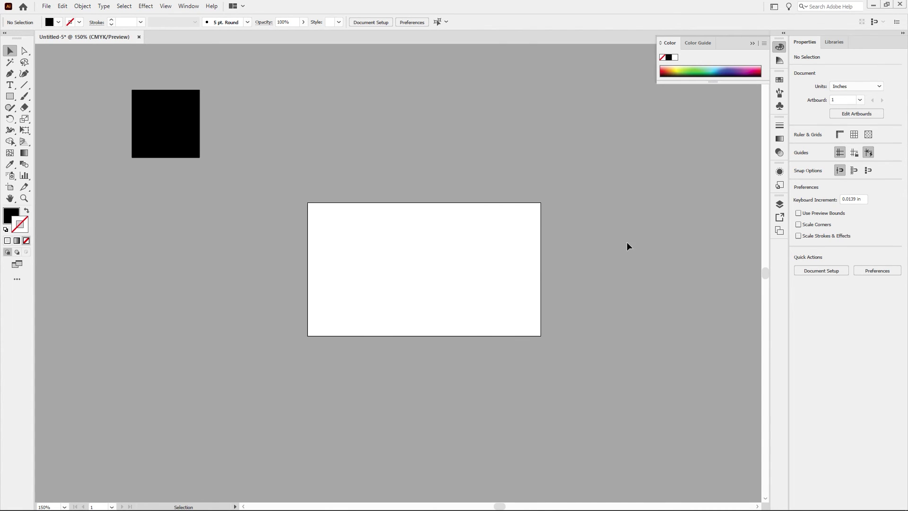
left_click_drag(557, 257, 521, 250)
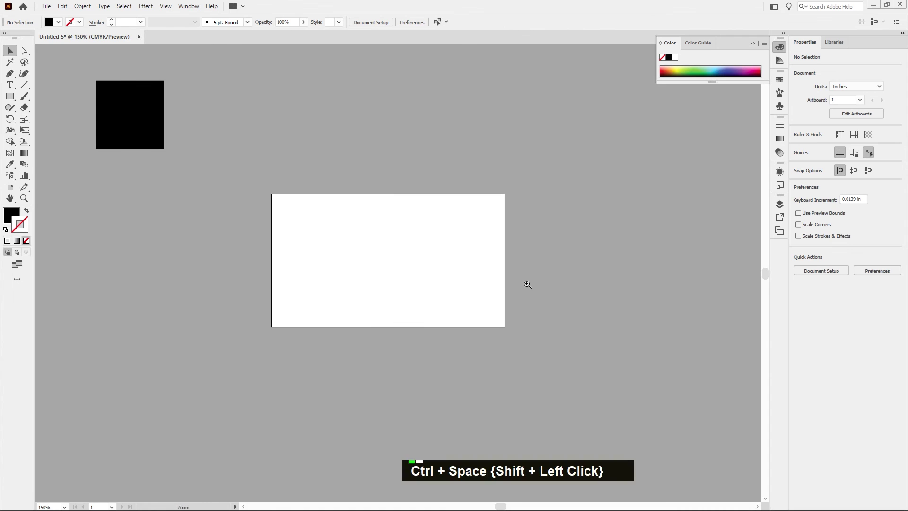
key("ctrl+space")
mouse_move(526, 285)
left_mouse_down()
mouse_move(468, 326)
mouse_move(473, 264)
left_mouse_up()
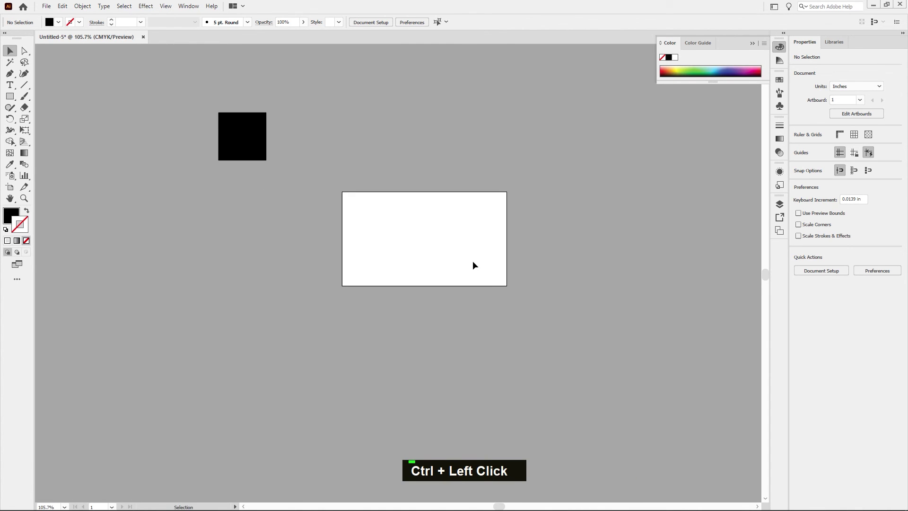